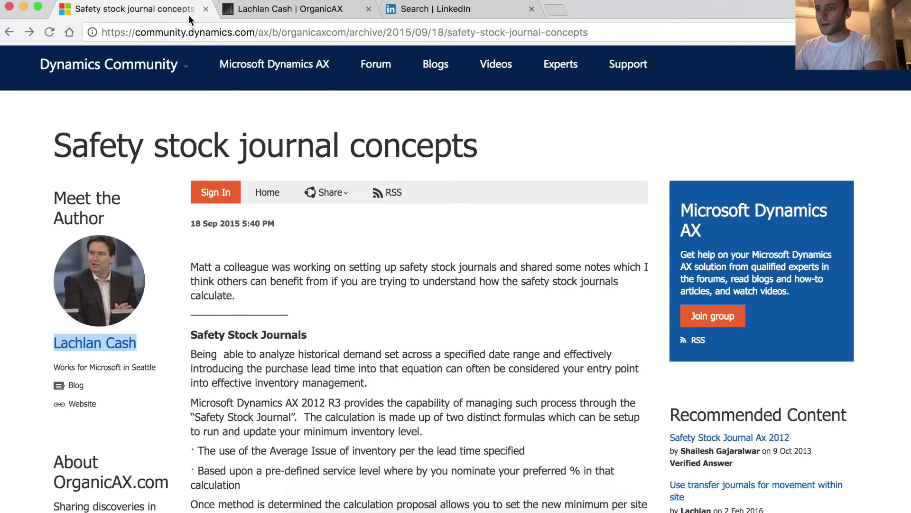
Open the author's OrganicAX blog archive and scroll through its posts
{"action": "left_click", "coordinate": [270, 11]}
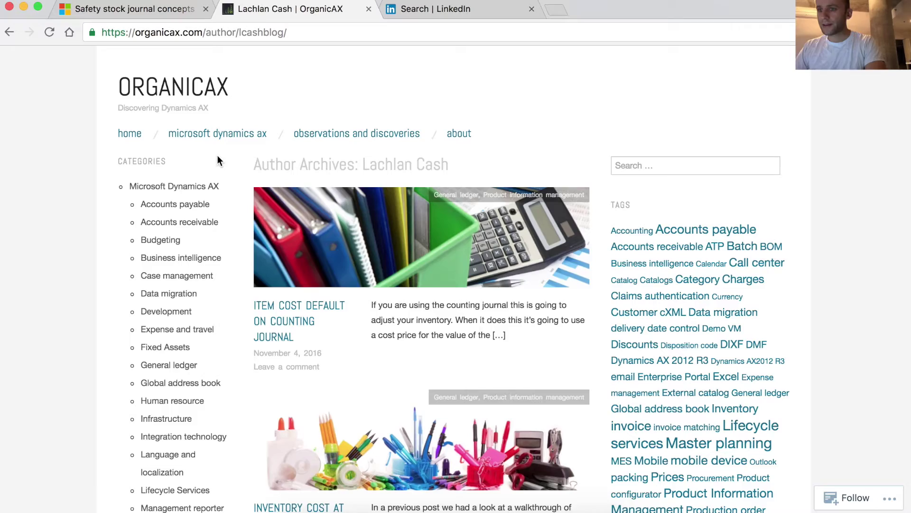
{"action": "scroll", "coordinate": [266, 351], "scroll_direction": "down", "scroll_amount": 15}
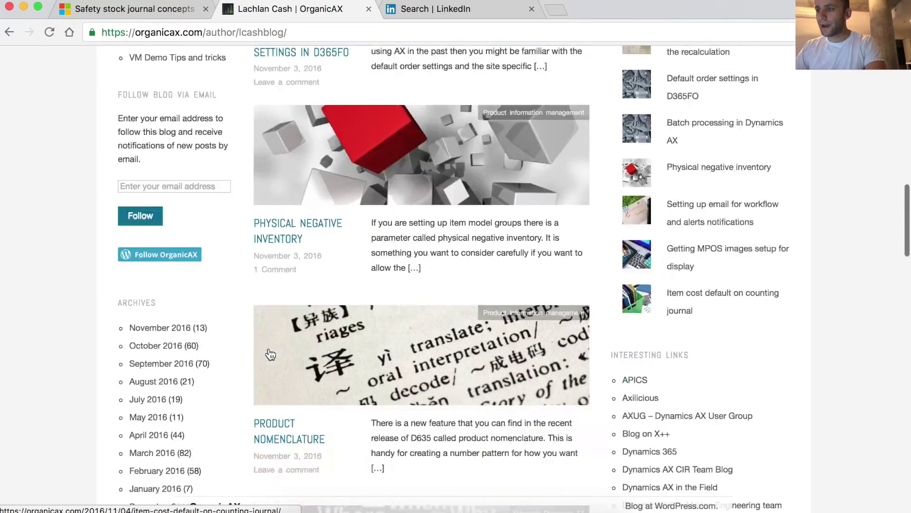
{"action": "scroll", "coordinate": [271, 353], "scroll_direction": "down", "scroll_amount": 15}
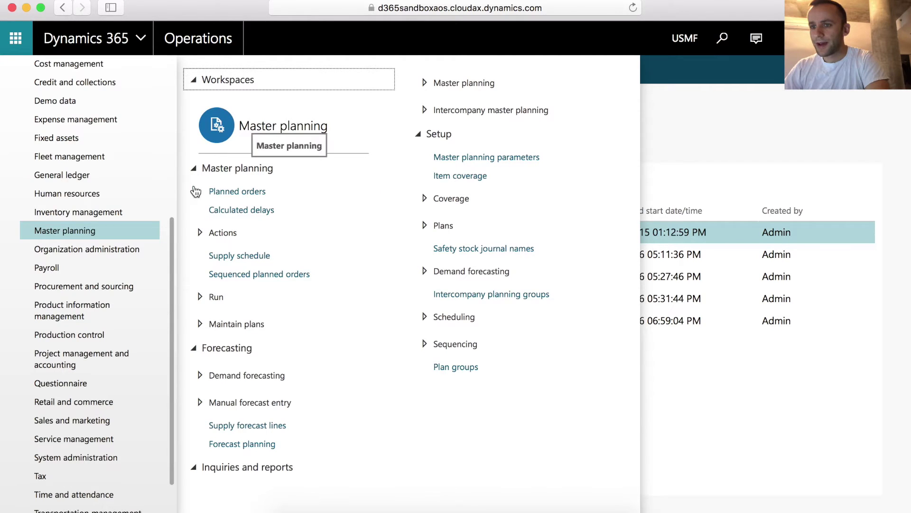
Create new safety stock journal 00009 under Master planning > Safety stock calculation, with the name Safety Sto
{"action": "left_click", "coordinate": [200, 297]}
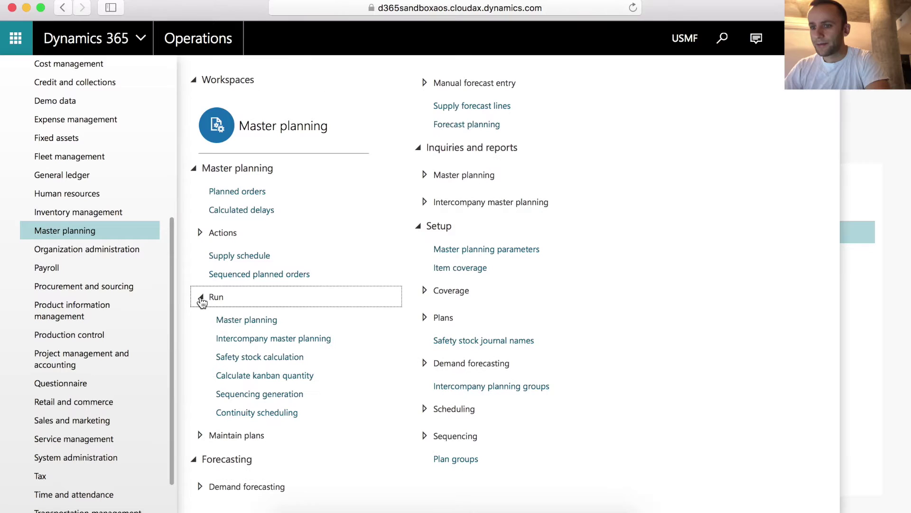
{"action": "left_click", "coordinate": [248, 360]}
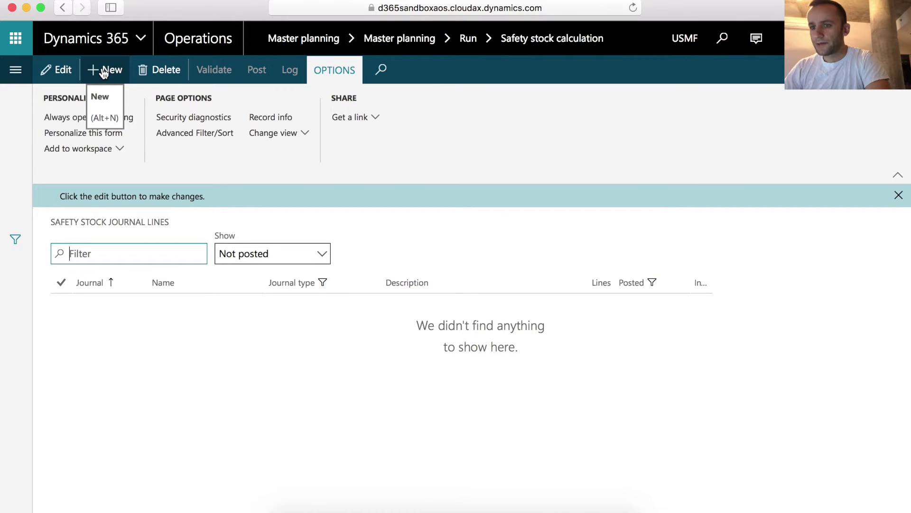
{"action": "left_click", "coordinate": [105, 71]}
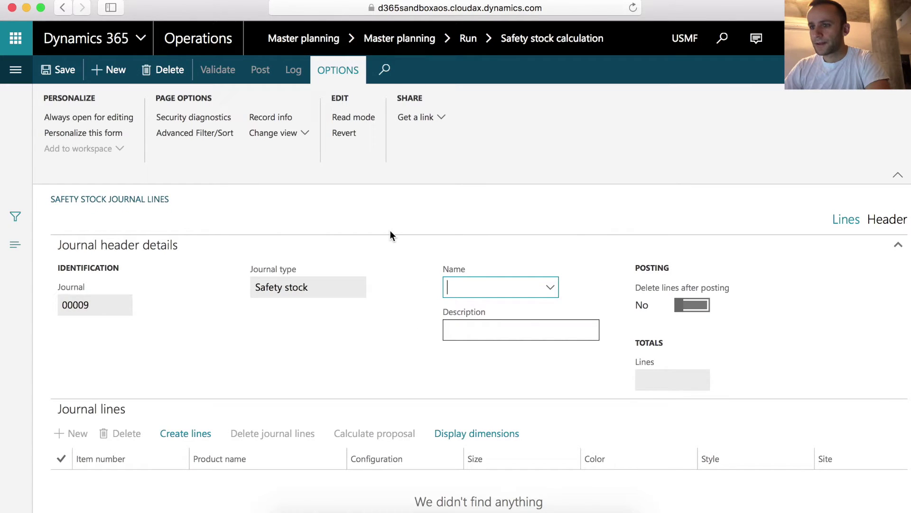
{"action": "left_click", "coordinate": [550, 287]}
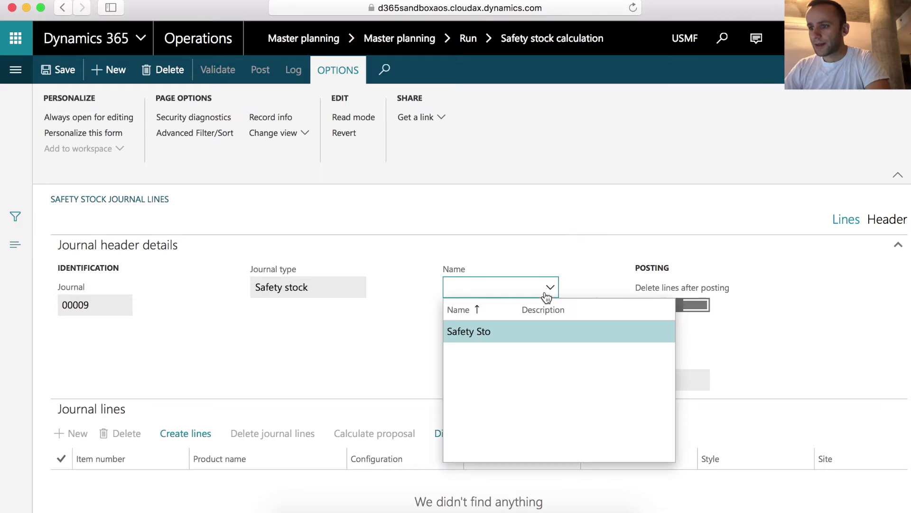
{"action": "left_click", "coordinate": [472, 331]}
{"action": "left_click", "coordinate": [475, 327]}
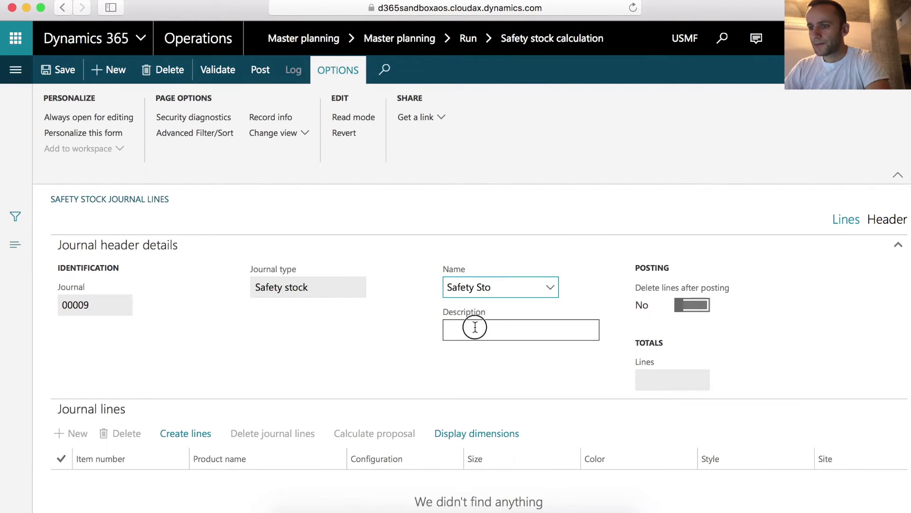
Enter the description Demo, then set up Create lines for L0050 from 11/1/2015 to 10/31/2016
{"action": "type", "text": "D"}
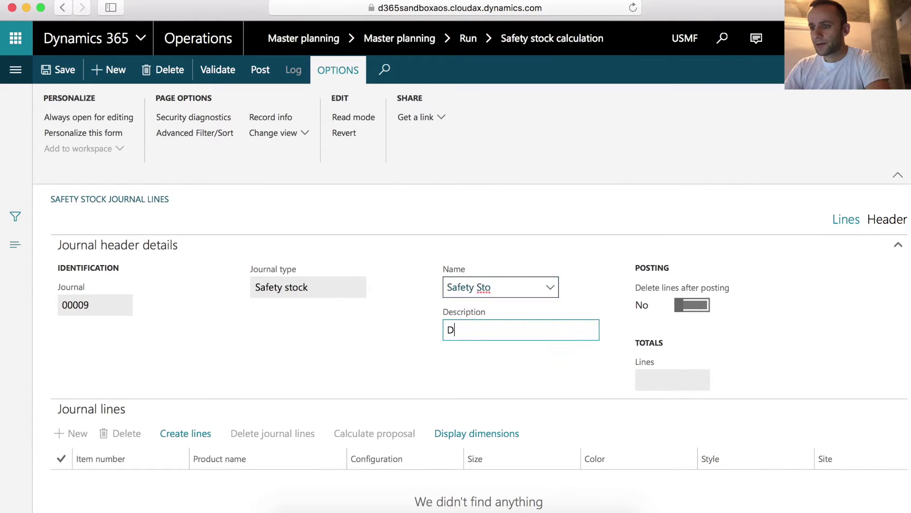
{"action": "type", "text": "emo"}
{"action": "left_click", "coordinate": [311, 323]}
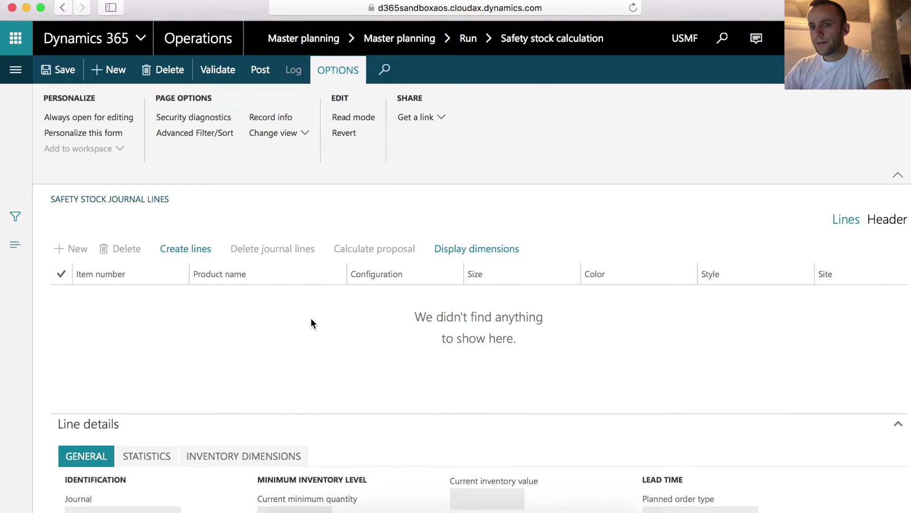
{"action": "left_click", "coordinate": [189, 251]}
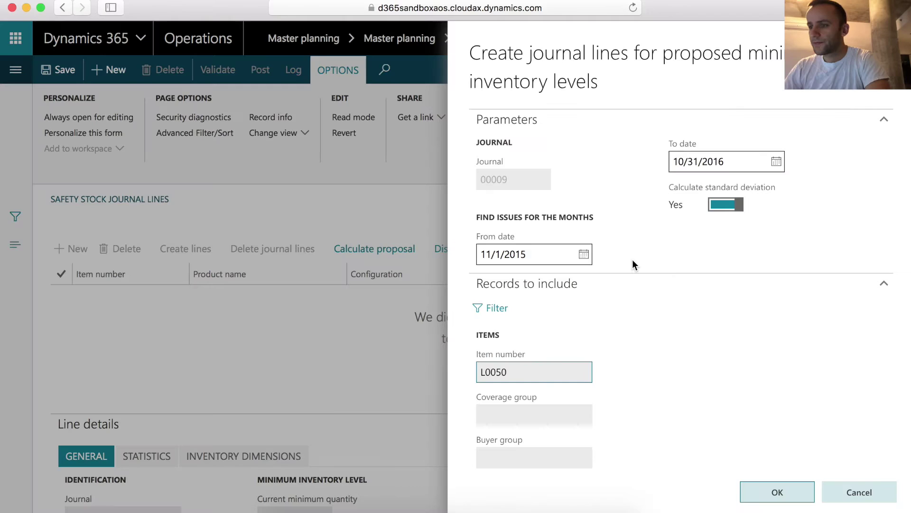
{"action": "scroll", "coordinate": [720, 354], "scroll_direction": "down", "scroll_amount": 3}
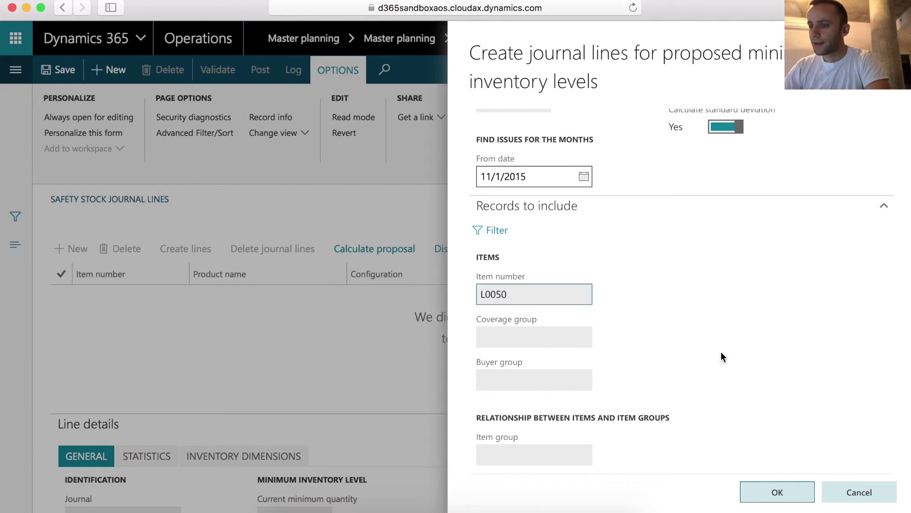
{"action": "scroll", "coordinate": [745, 304], "scroll_direction": "up", "scroll_amount": 3}
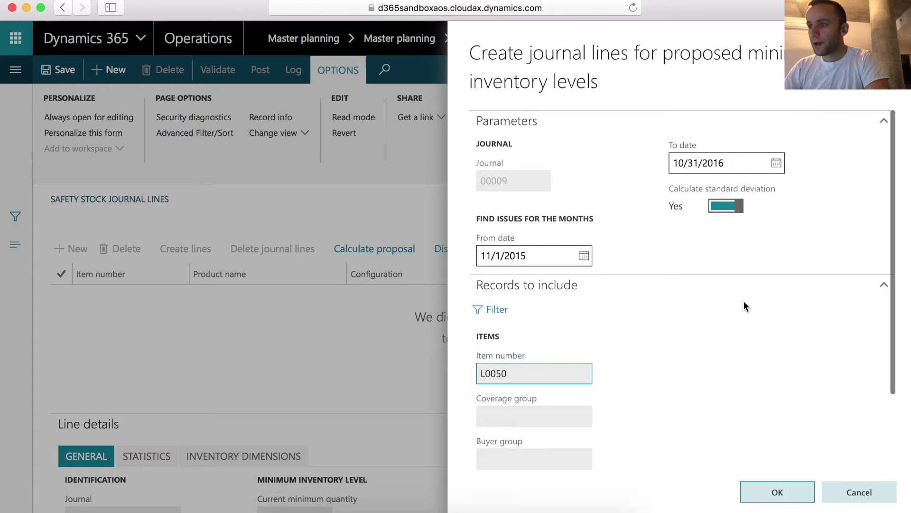
{"action": "scroll", "coordinate": [699, 387], "scroll_direction": "down", "scroll_amount": 1}
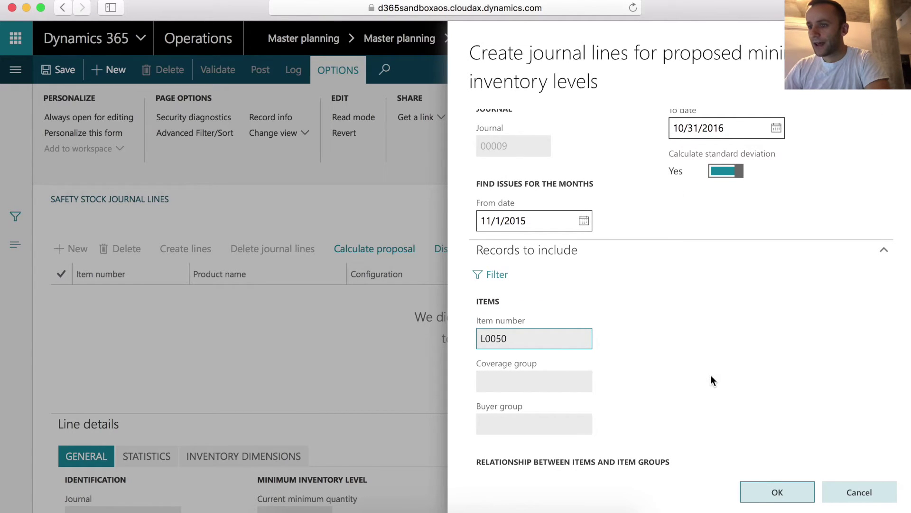
Create the L0050 journal line and review its current, calculated and new minimum quantities
{"action": "left_click", "coordinate": [781, 493]}
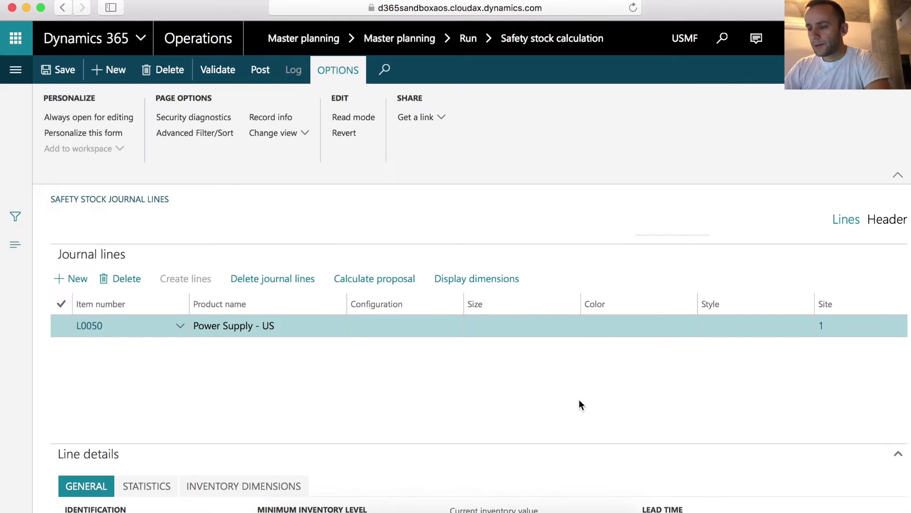
{"action": "scroll", "coordinate": [579, 404], "scroll_direction": "right", "scroll_amount": 10}
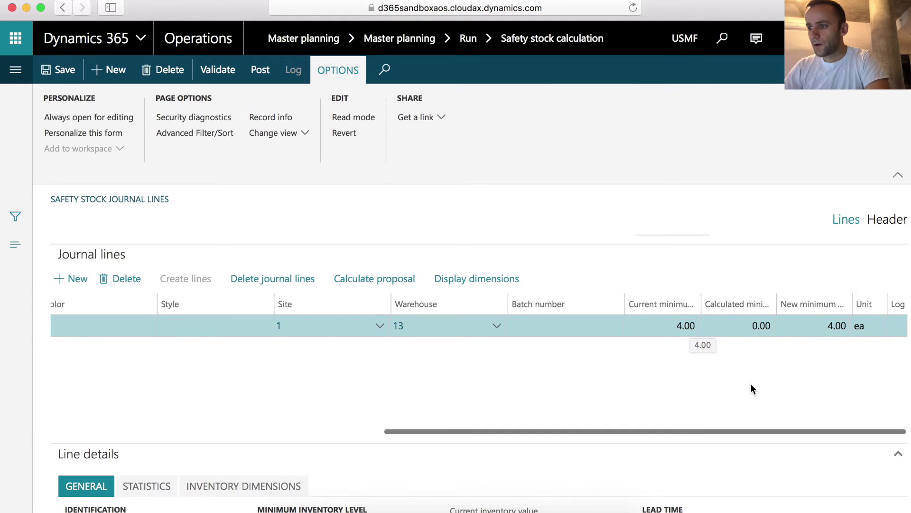
{"action": "scroll", "coordinate": [764, 408], "scroll_direction": "down", "scroll_amount": 5}
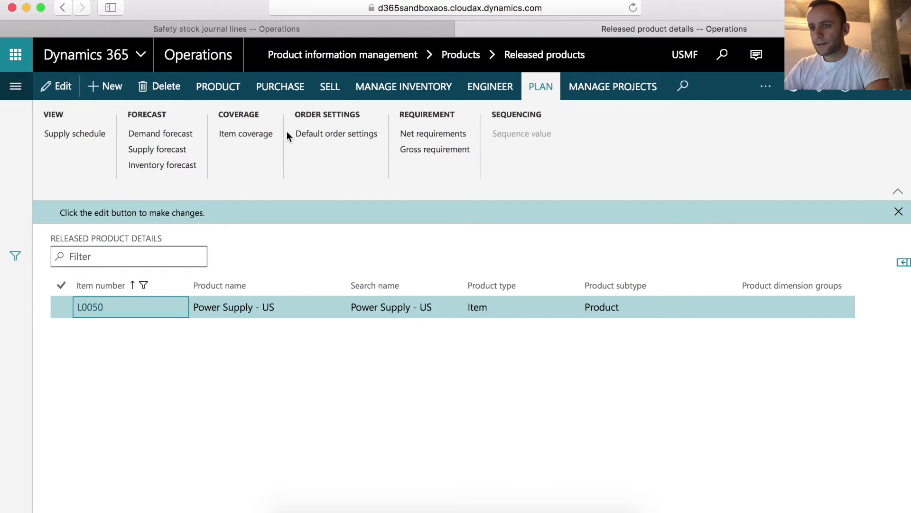
Review L0050's inventory transactions: a 3-unit production issue and a 3-unit adjustment receipt
{"action": "left_click", "coordinate": [384, 91]}
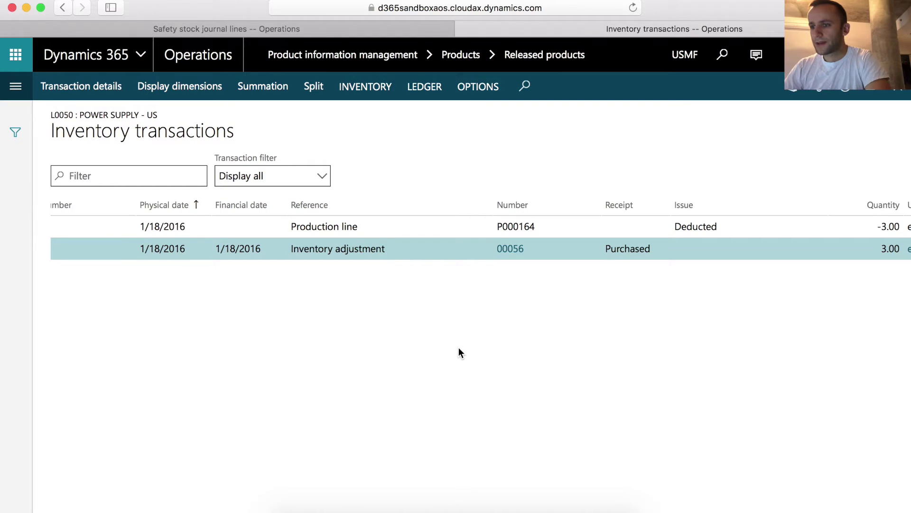
{"action": "scroll", "coordinate": [459, 349], "scroll_direction": "right", "scroll_amount": 10}
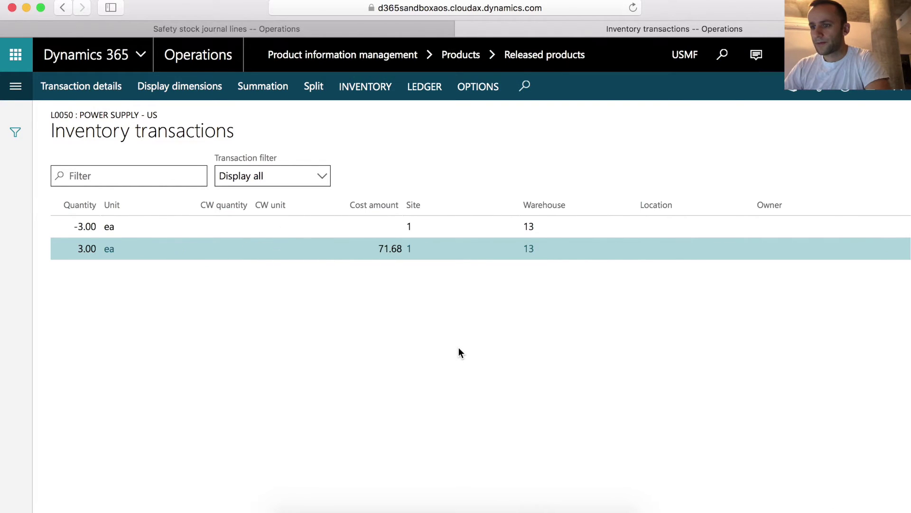
{"action": "scroll", "coordinate": [173, 359], "scroll_direction": "left", "scroll_amount": 6}
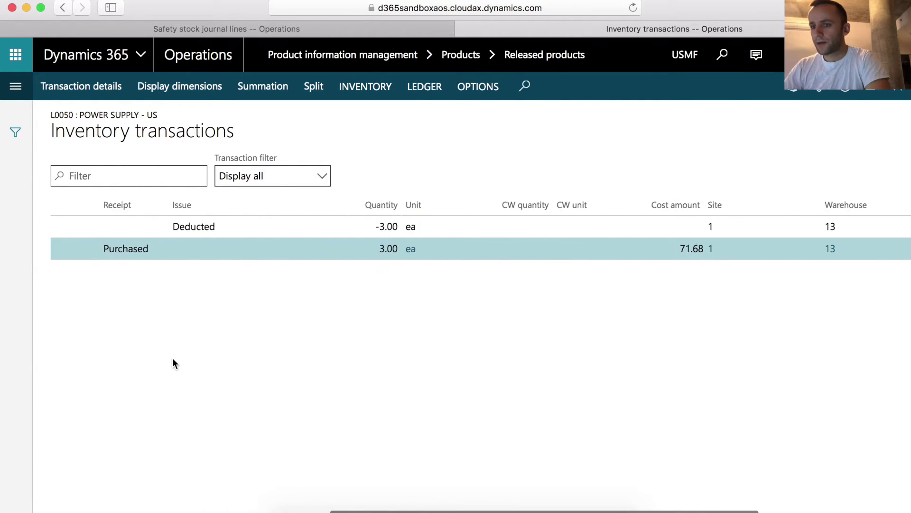
{"action": "scroll", "coordinate": [173, 363], "scroll_direction": "left", "scroll_amount": 3}
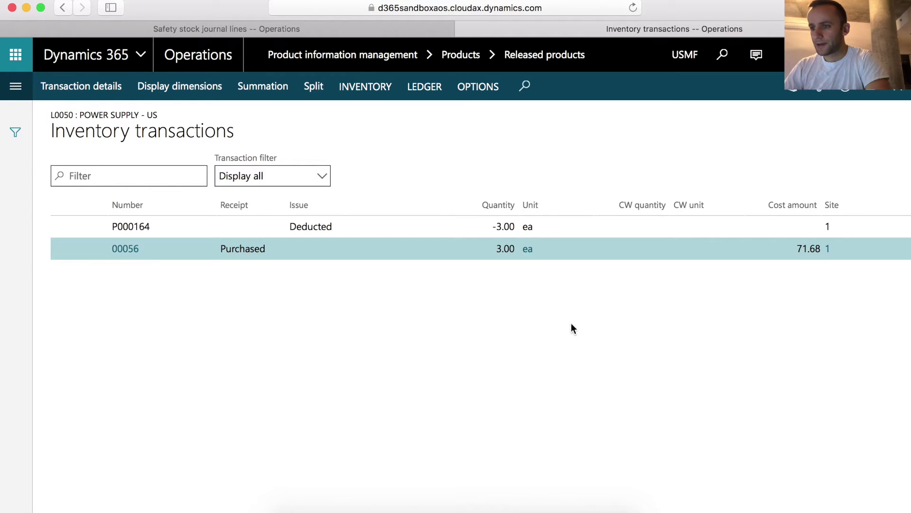
{"action": "key", "text": "super+Tab"}
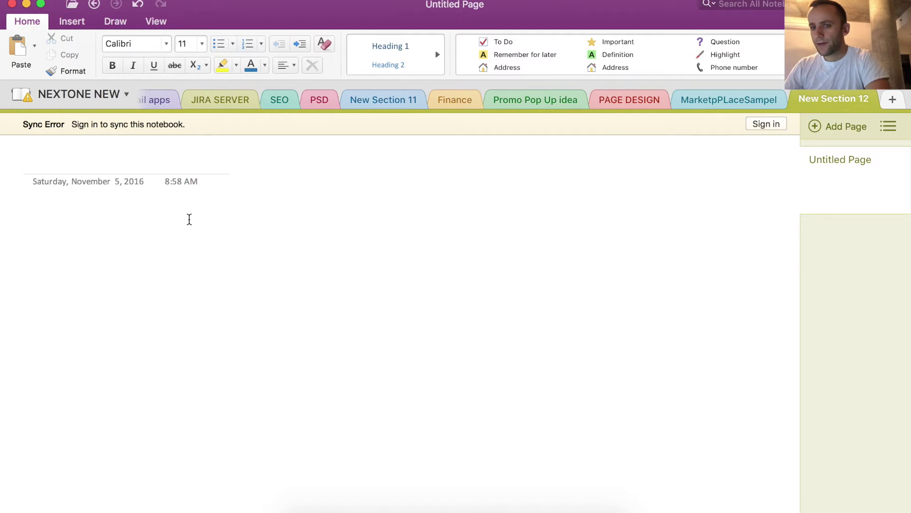
Note 3/12=0.25 on the OneNote page and return to the browser
{"action": "type", "text": "3"}
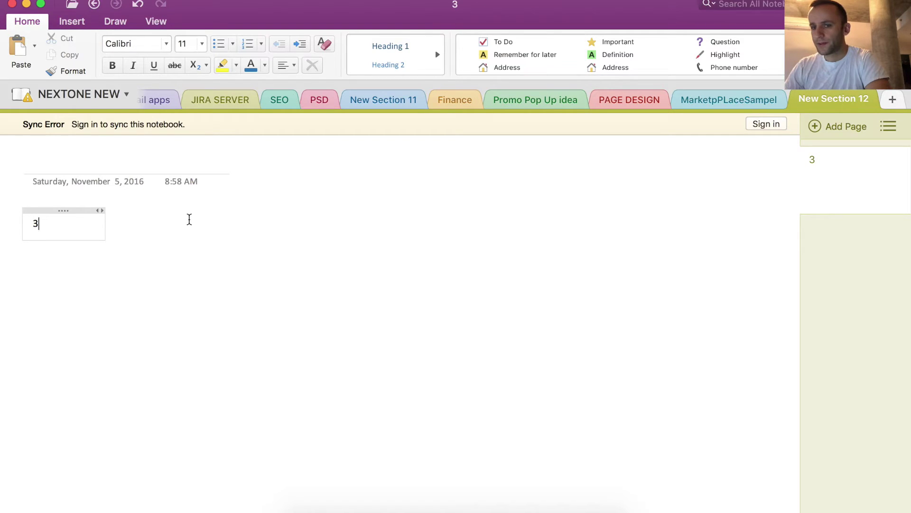
{"action": "type", "text": "/12=0.25"}
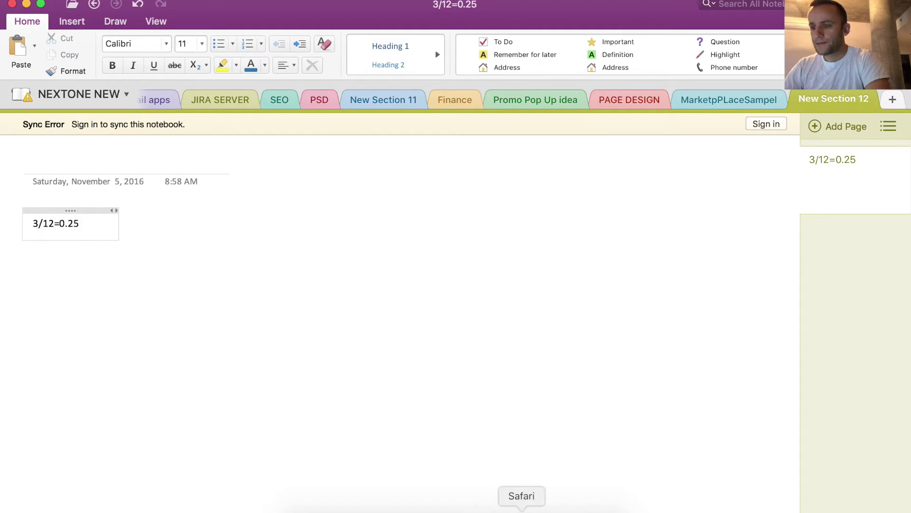
{"action": "left_click", "coordinate": [521, 500]}
Compare the line's 0.25 average monthly issues with L0050's default purchase lead time of 5
{"action": "left_click", "coordinate": [223, 29]}
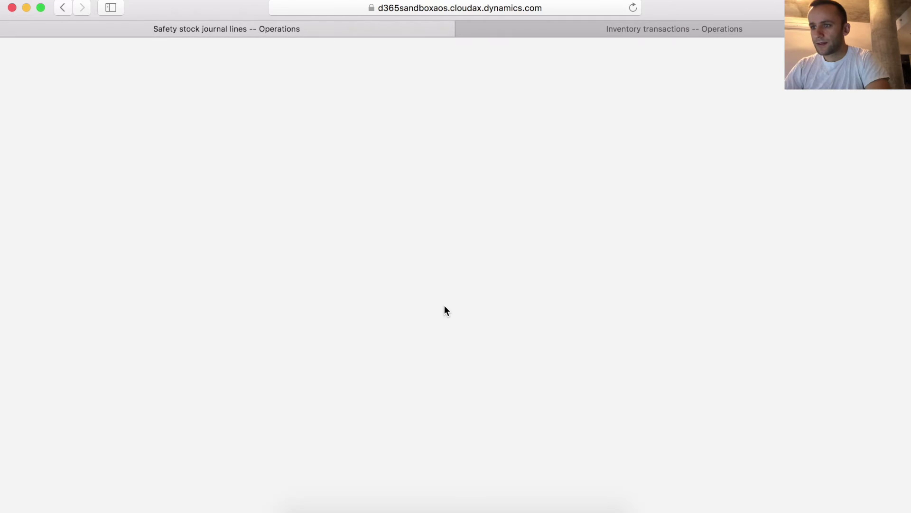
{"action": "scroll", "coordinate": [583, 361], "scroll_direction": "down", "scroll_amount": 5}
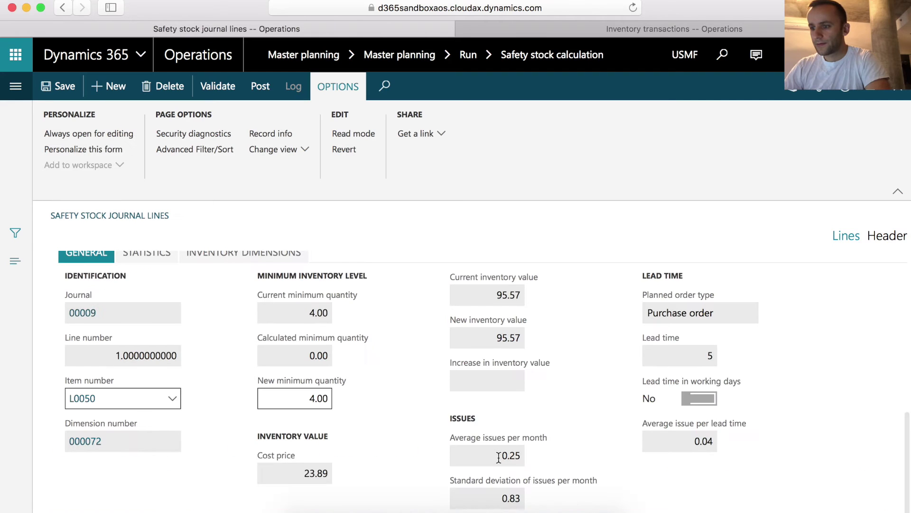
{"action": "left_click", "coordinate": [499, 456]}
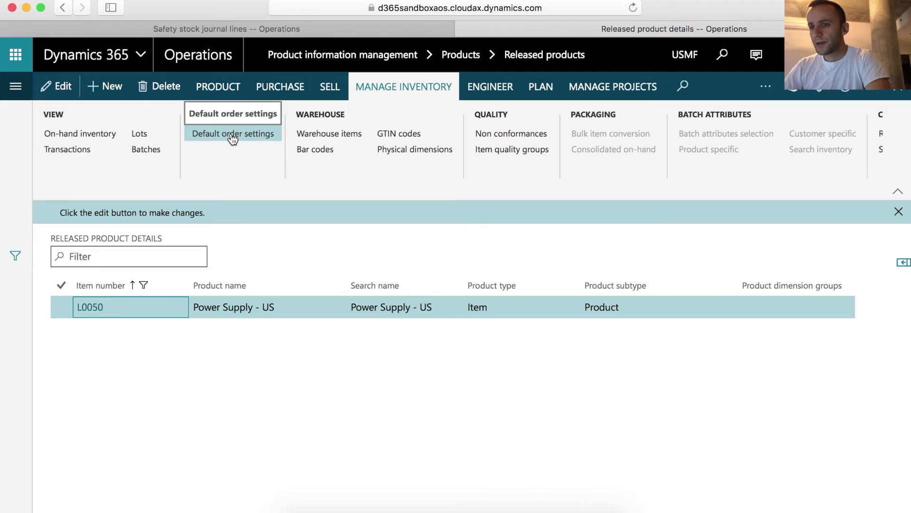
{"action": "left_click", "coordinate": [232, 138]}
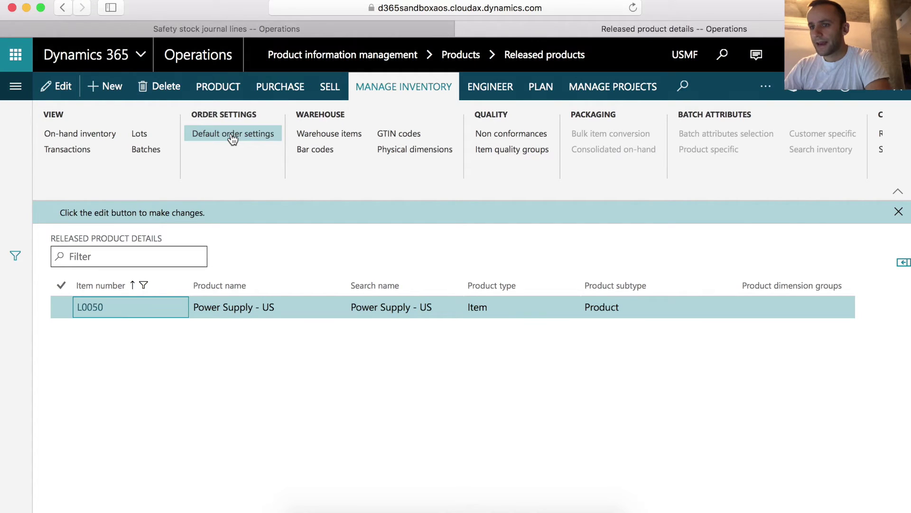
{"action": "mouse_move", "coordinate": [734, 449]}
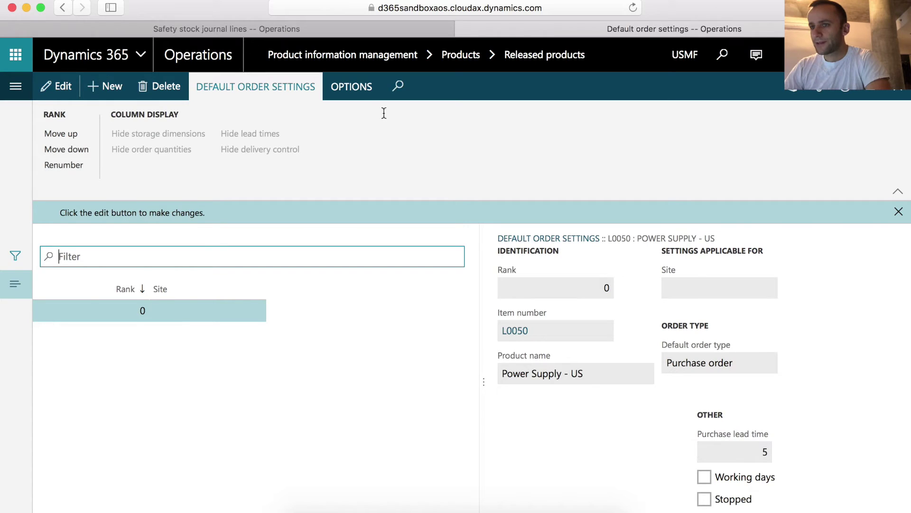
{"action": "left_click", "coordinate": [285, 29]}
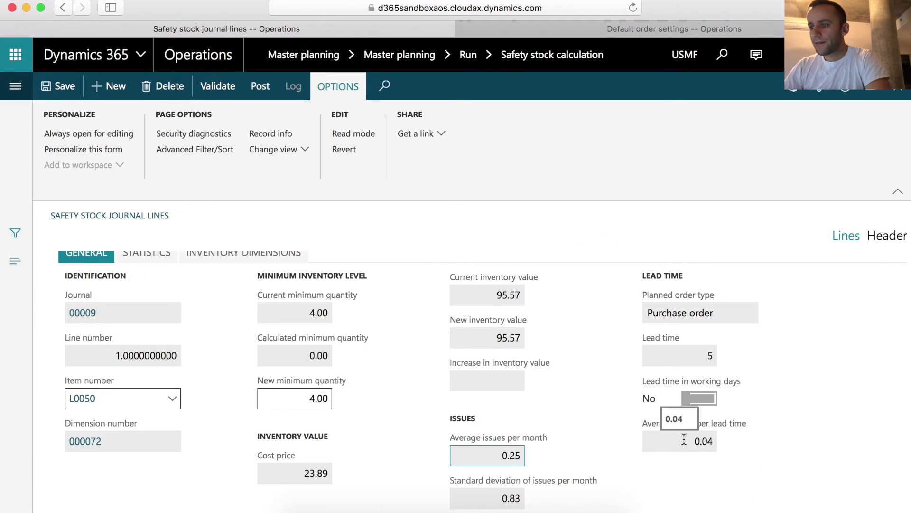
Add 30/5=6 and 0.25/6=0.0417 beneath 3/12=0.25 in the OneNote notes
{"action": "left_click", "coordinate": [448, 506]}
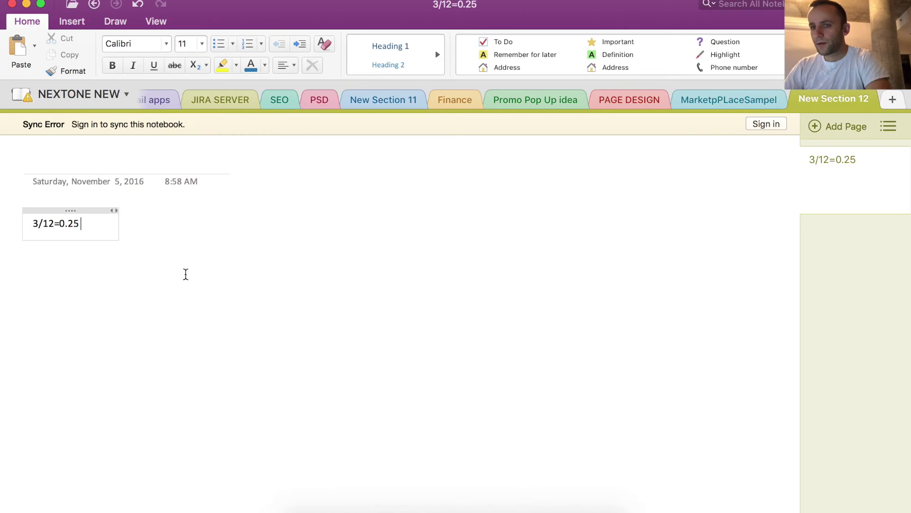
{"action": "key", "text": "Return"}
{"action": "type", "text": "30/"}
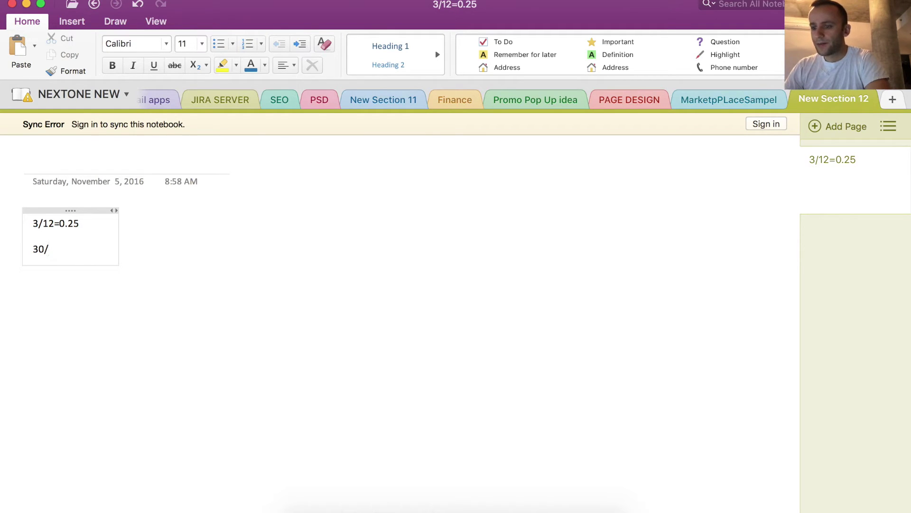
{"action": "type", "text": "5=6"}
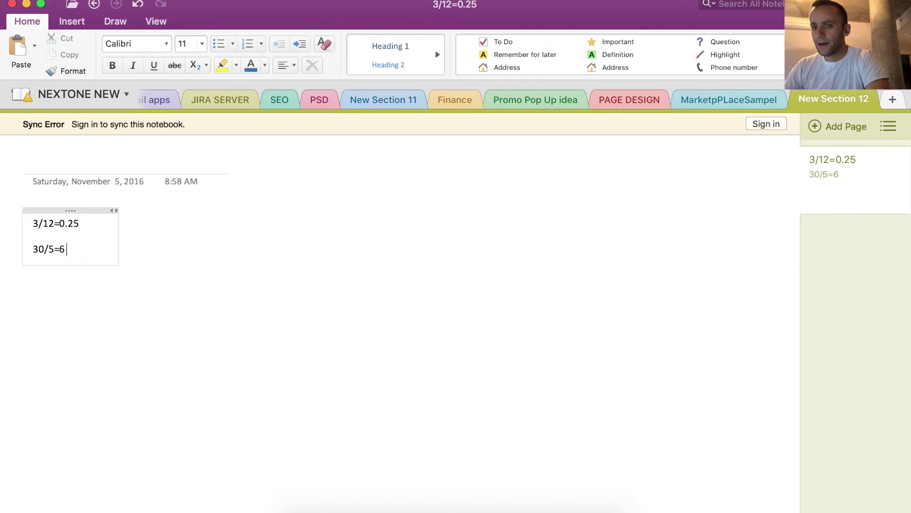
{"action": "key", "text": "Return"}
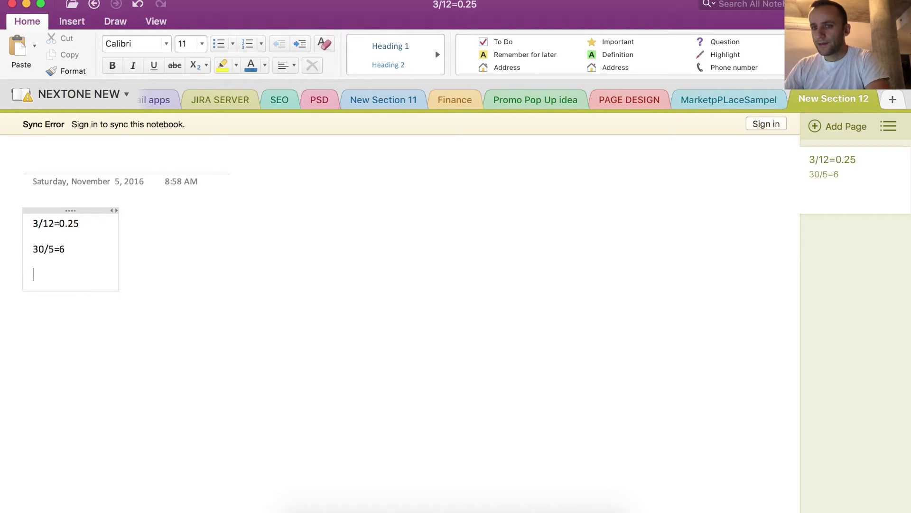
{"action": "type", "text": "0.25"}
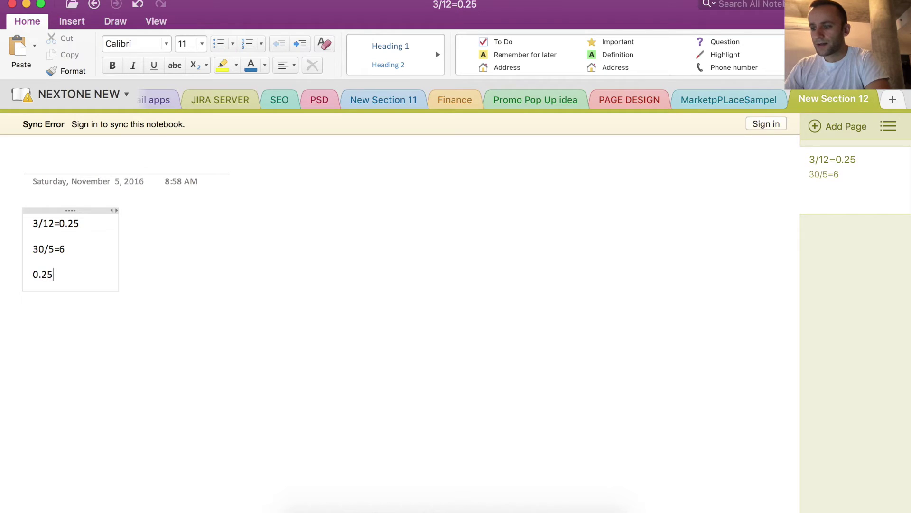
{"action": "type", "text": "/6="}
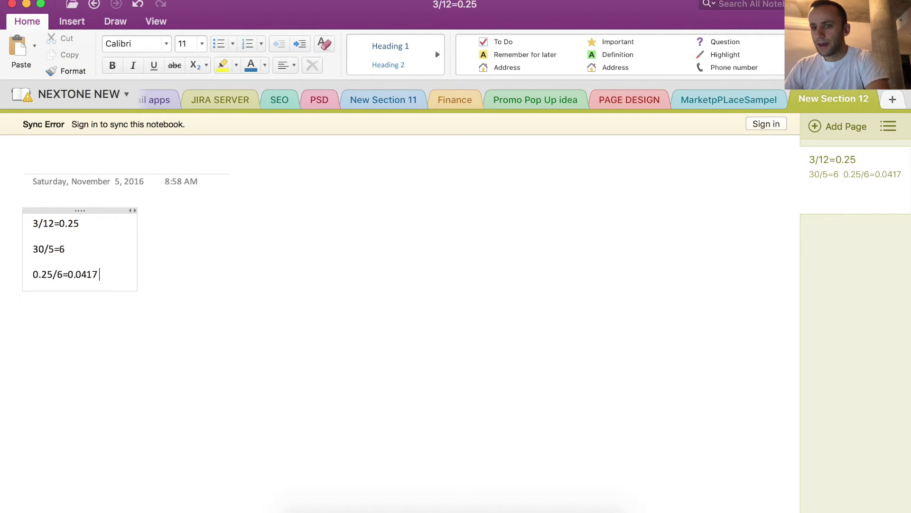
{"action": "left_click_drag", "start_coordinate": [86, 274], "coordinate": [73, 275]}
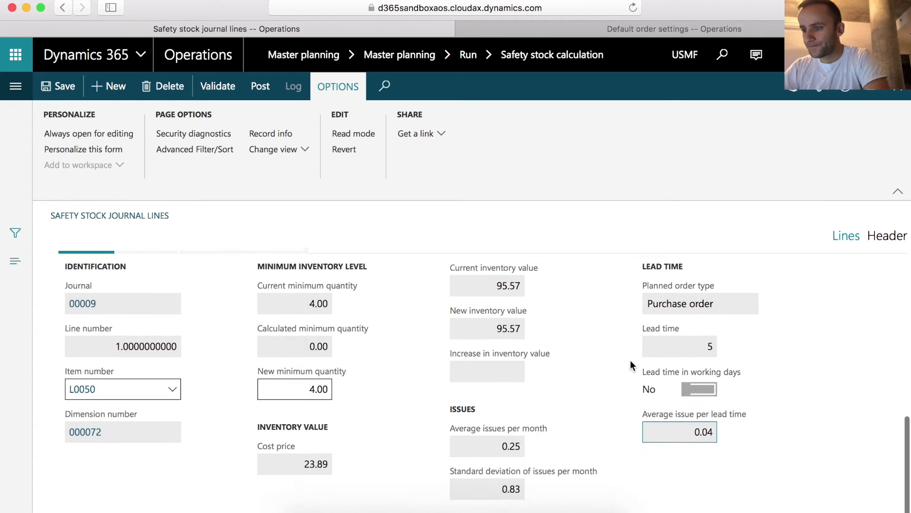
Enter a multiplication factor of 1000 in the Calculate proposal dialog
{"action": "scroll", "coordinate": [388, 304], "scroll_direction": "up", "scroll_amount": 5}
{"action": "left_click", "coordinate": [388, 303]}
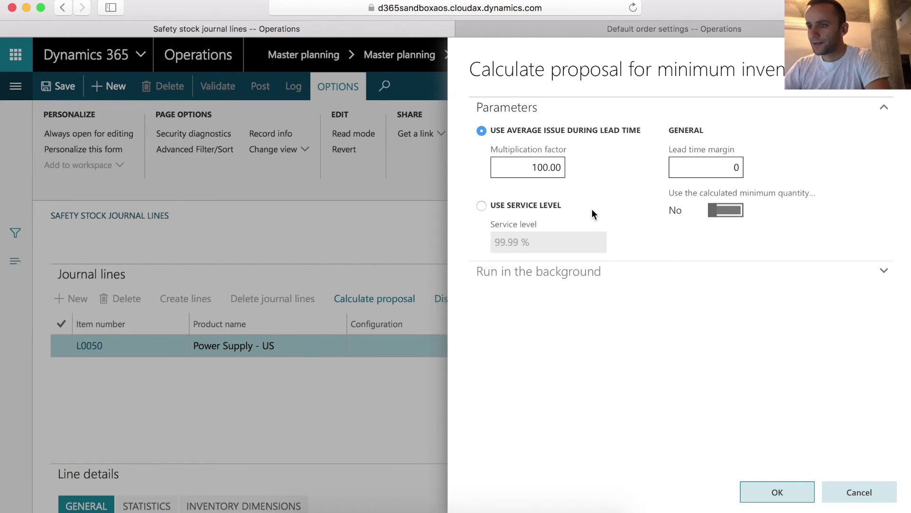
{"action": "left_click", "coordinate": [595, 167]}
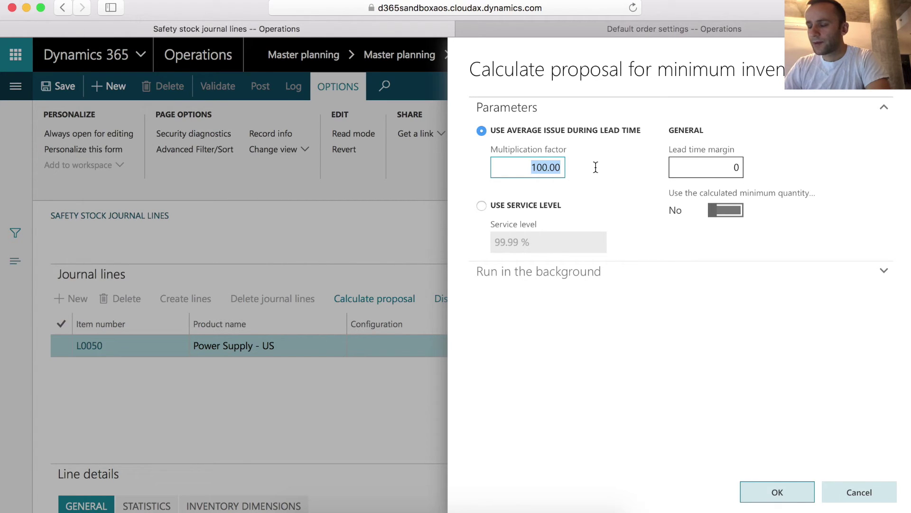
{"action": "type", "text": "1000"}
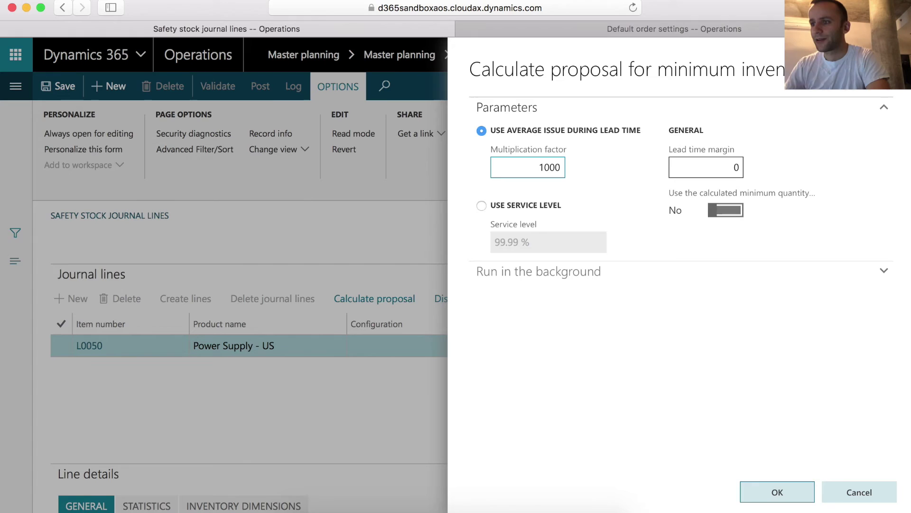
{"action": "key", "text": "Return"}
Run the proposal and check the 42.00 calculated minimum against the new minimum quantity
{"action": "left_click", "coordinate": [676, 342]}
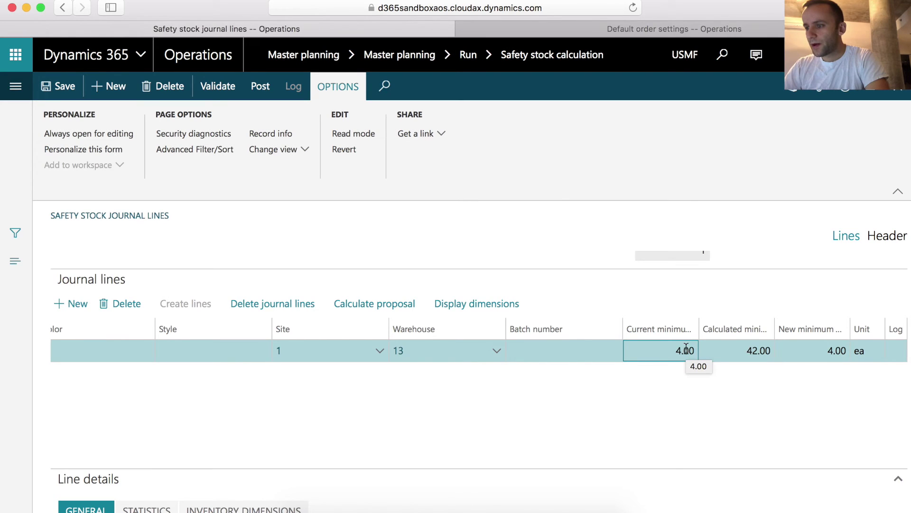
{"action": "left_click", "coordinate": [752, 350]}
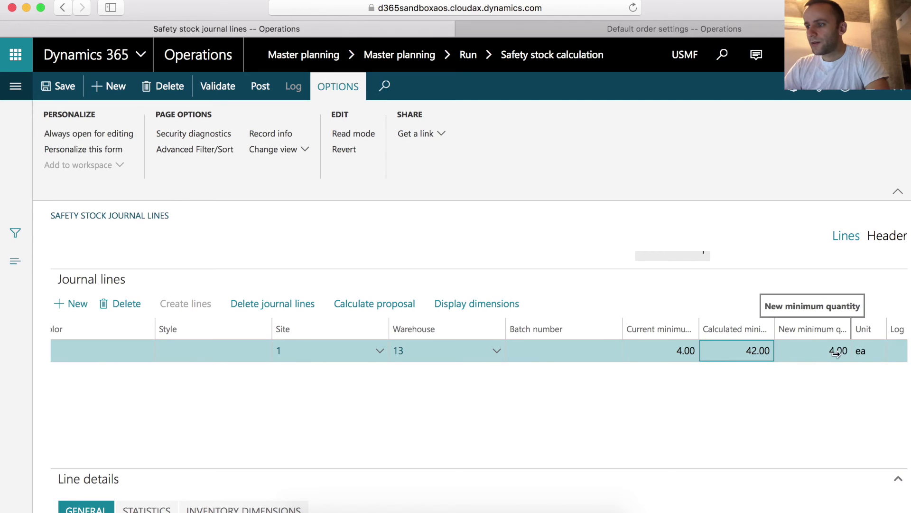
{"action": "left_click_drag", "start_coordinate": [836, 351], "coordinate": [856, 350]}
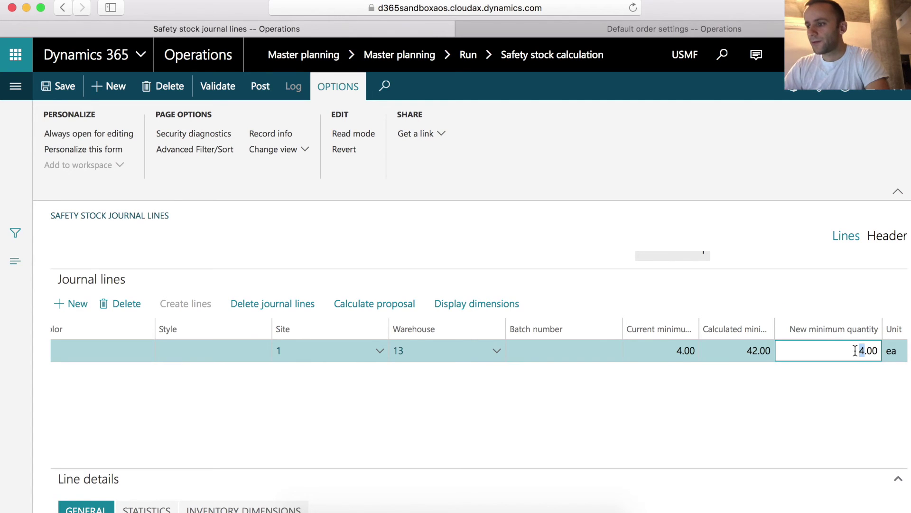
{"action": "key", "text": "super+Tab"}
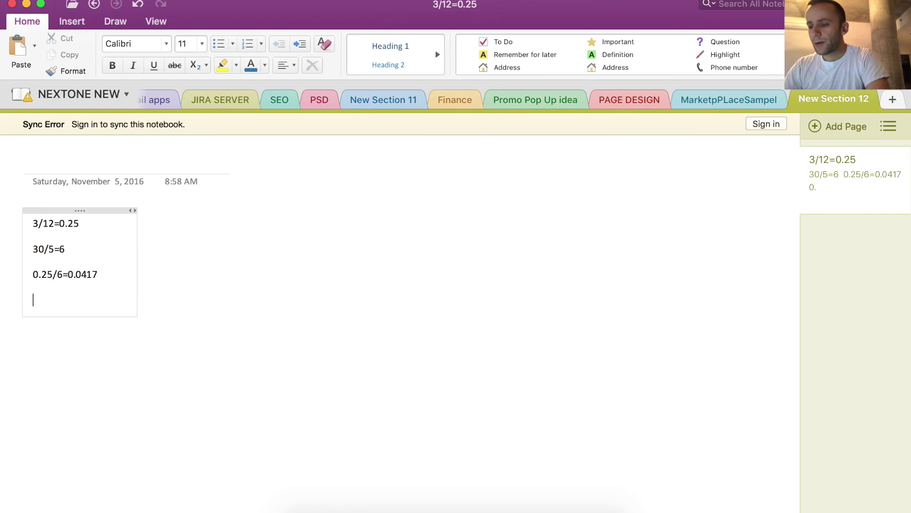
Type 0.0417*1000=41.7 on a new line under 0.25/6=0.0417 in OneNote
{"action": "type", "text": "0."}
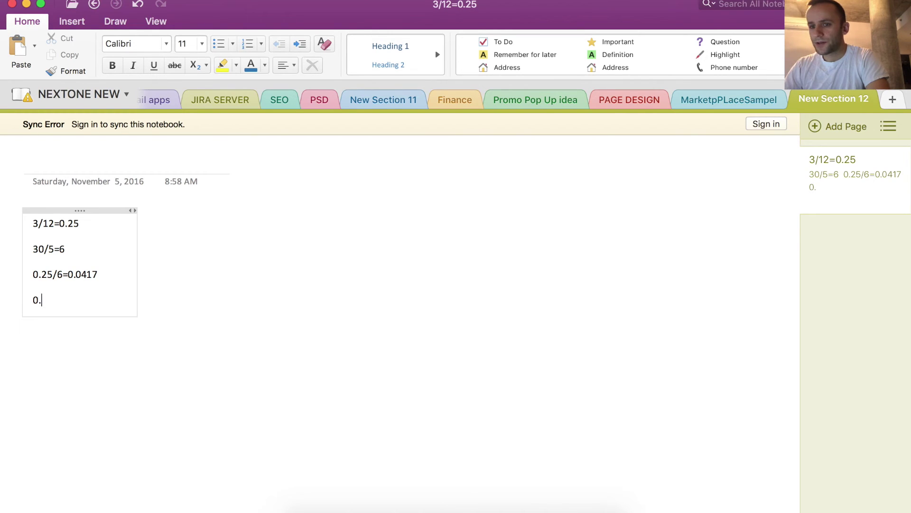
{"action": "type", "text": "0417"}
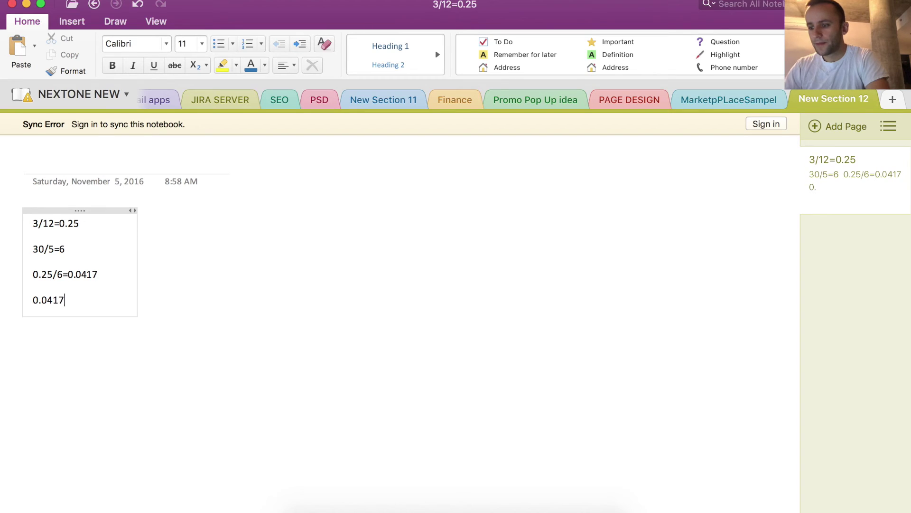
{"action": "type", "text": "*1000=41.7"}
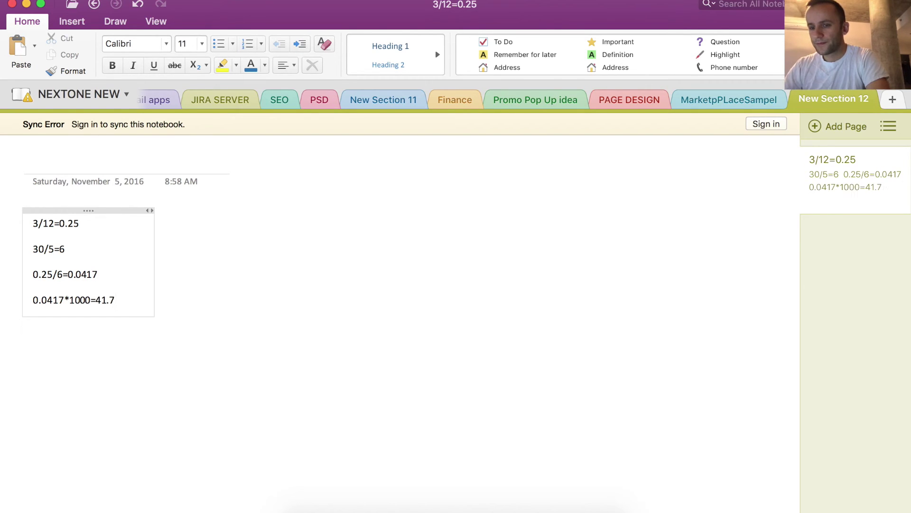
Enter 42 as the L0050 line's new minimum quantity and post the safety stock journal
{"action": "left_click", "coordinate": [27, 4]}
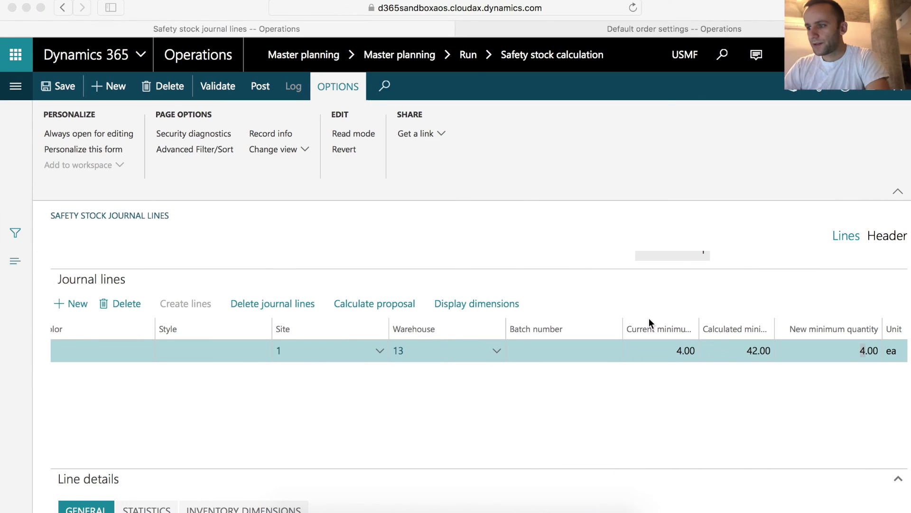
{"action": "left_click", "coordinate": [842, 351]}
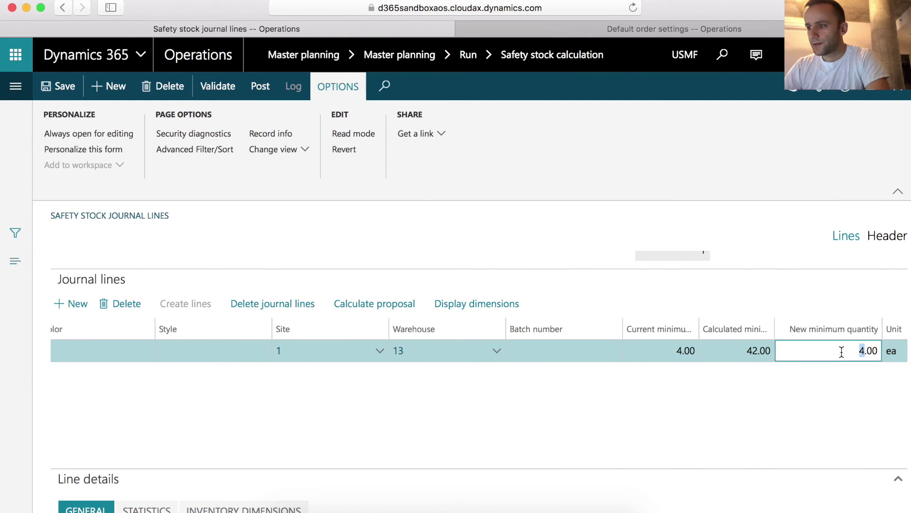
{"action": "type", "text": "42"}
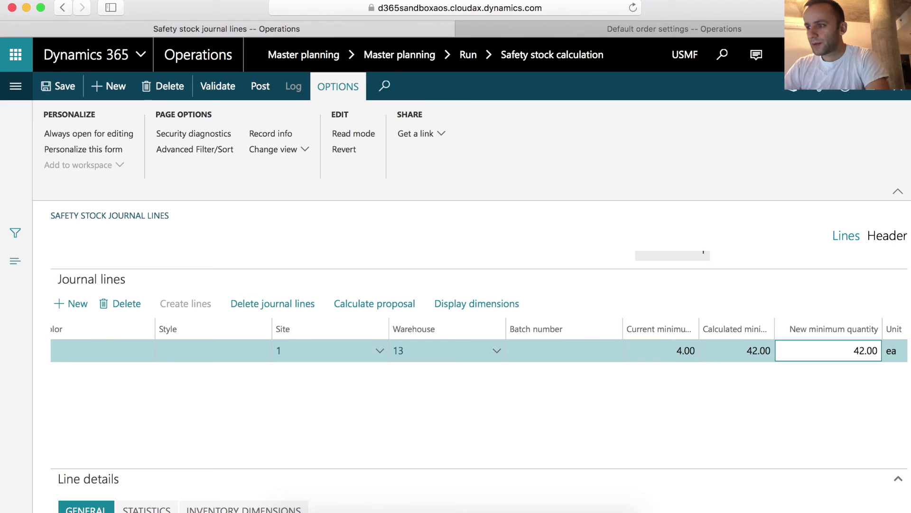
{"action": "left_click", "coordinate": [260, 87]}
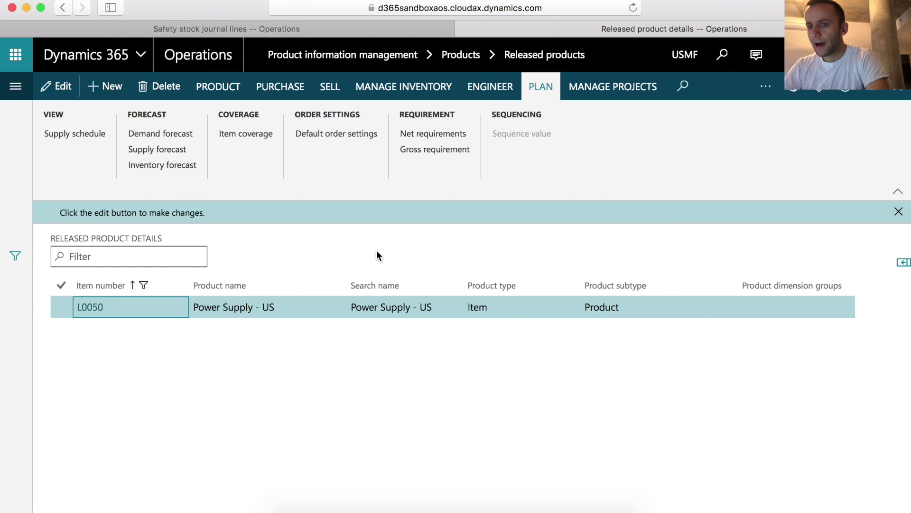
Open Item coverage for released product L0050 from the Plan tab
{"action": "left_click", "coordinate": [248, 136]}
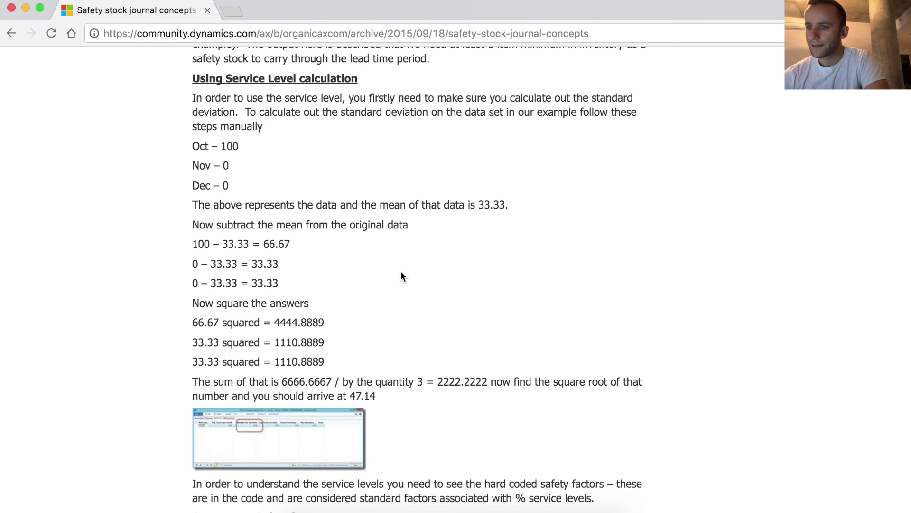
Scroll the blog post to the service level table and highlight the 99.99 level
{"action": "scroll", "coordinate": [401, 271], "scroll_direction": "down", "scroll_amount": 10}
{"action": "left_click_drag", "start_coordinate": [221, 270], "coordinate": [193, 270]}
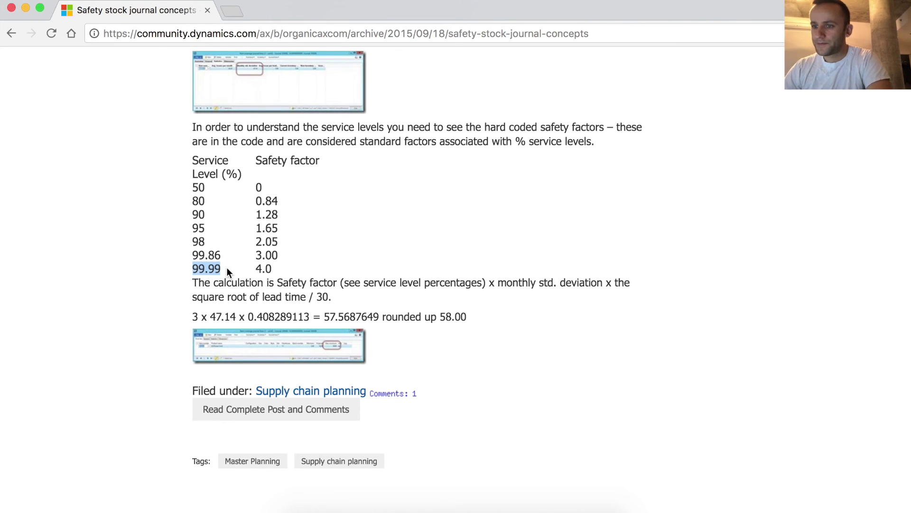
{"action": "key", "text": "super+Tab"}
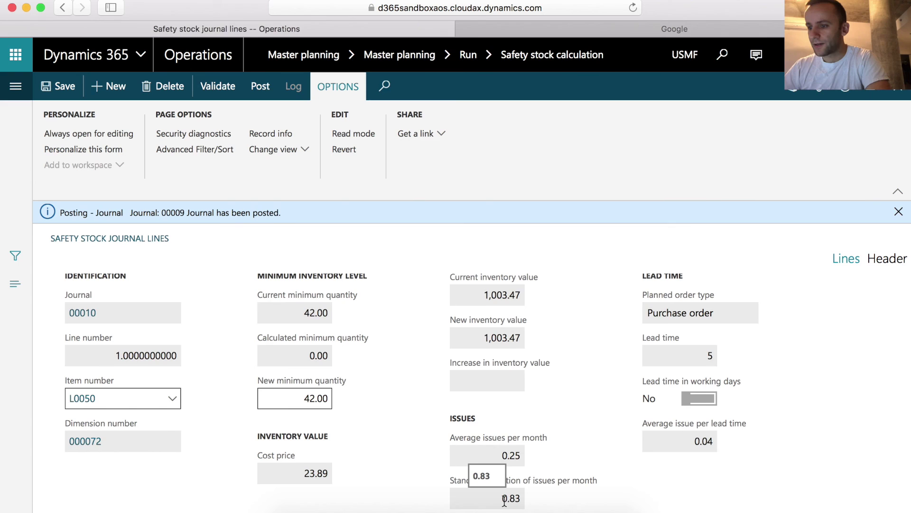
Calculate the L0050 minimum proposal using service level 99.99 %, yielding a calculated minimum of 1.00
{"action": "left_click", "coordinate": [381, 427]}
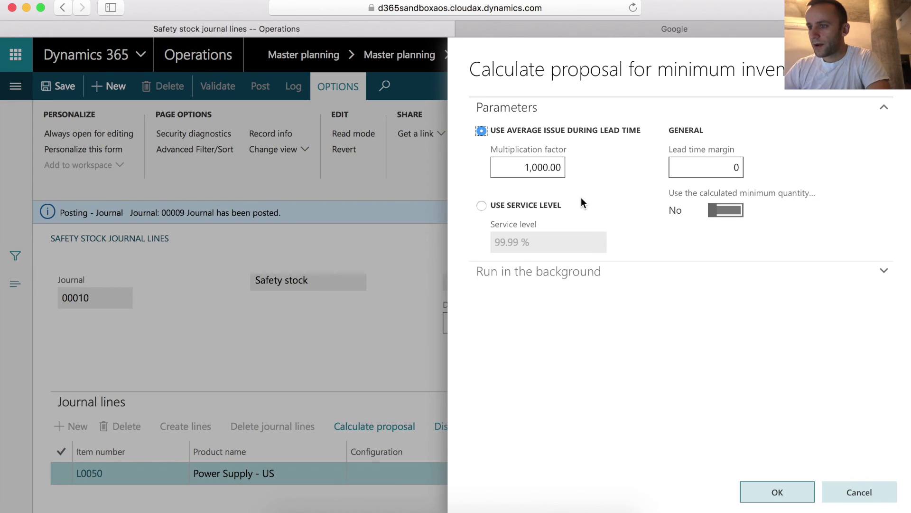
{"action": "left_click", "coordinate": [481, 205]}
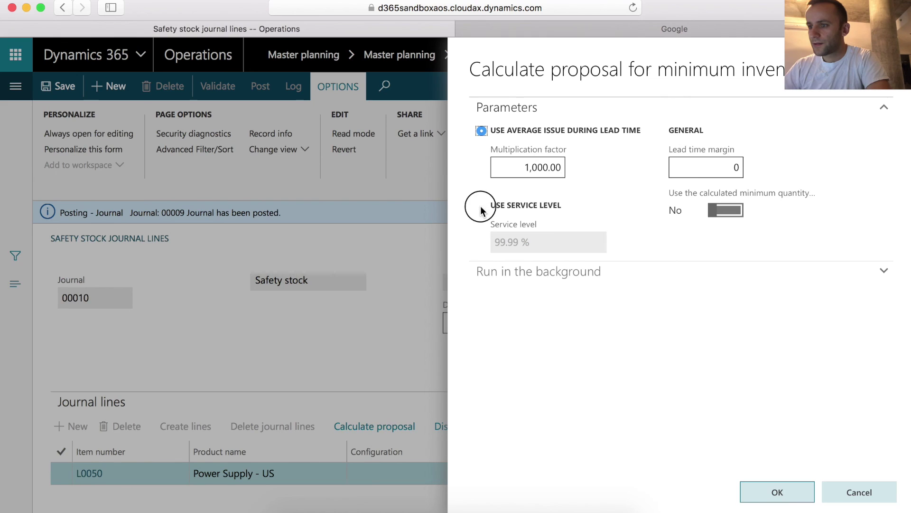
{"action": "left_click", "coordinate": [545, 243]}
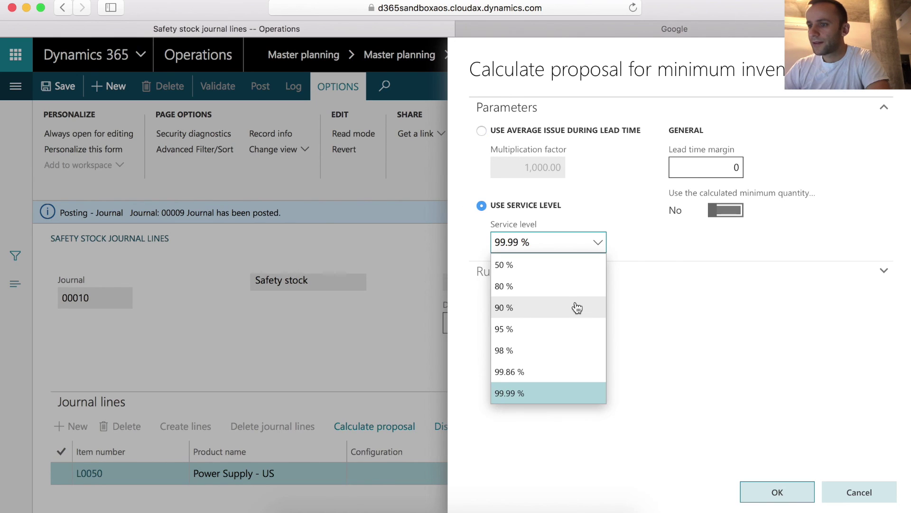
{"action": "left_click", "coordinate": [512, 393]}
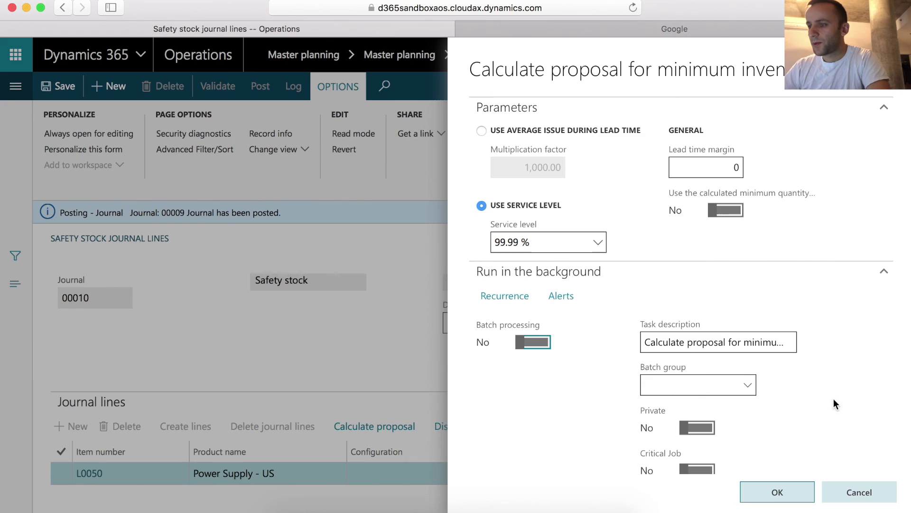
{"action": "scroll", "coordinate": [840, 408], "scroll_direction": "down", "scroll_amount": 3}
{"action": "left_click", "coordinate": [778, 494]}
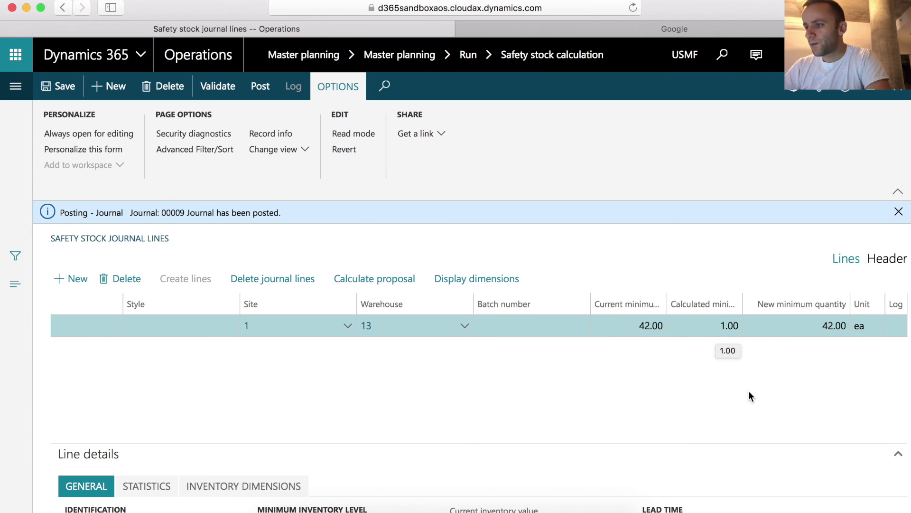
{"action": "scroll", "coordinate": [484, 339], "scroll_direction": "up", "scroll_amount": 2}
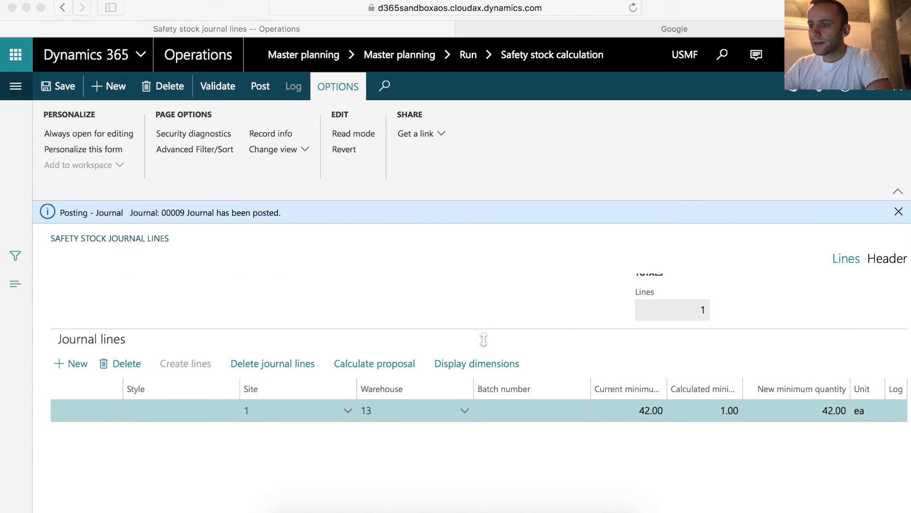
{"action": "scroll", "coordinate": [484, 339], "scroll_direction": "down", "scroll_amount": 3}
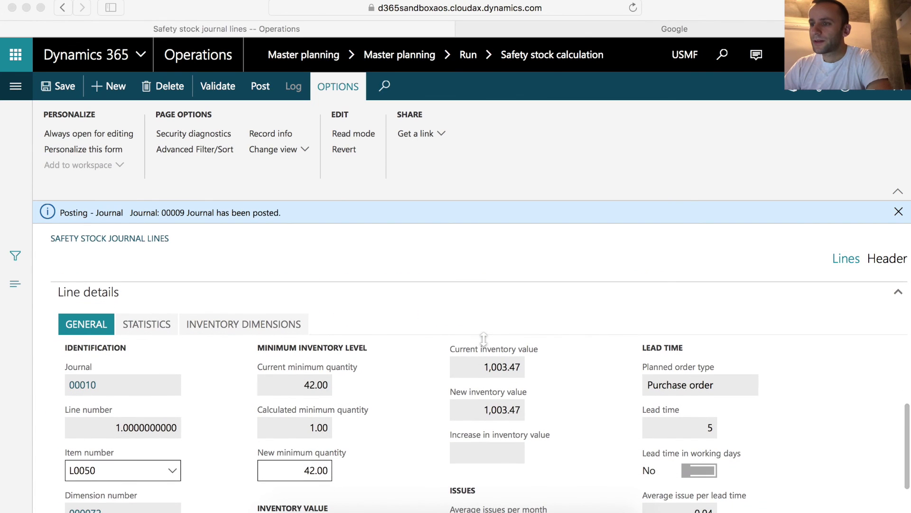